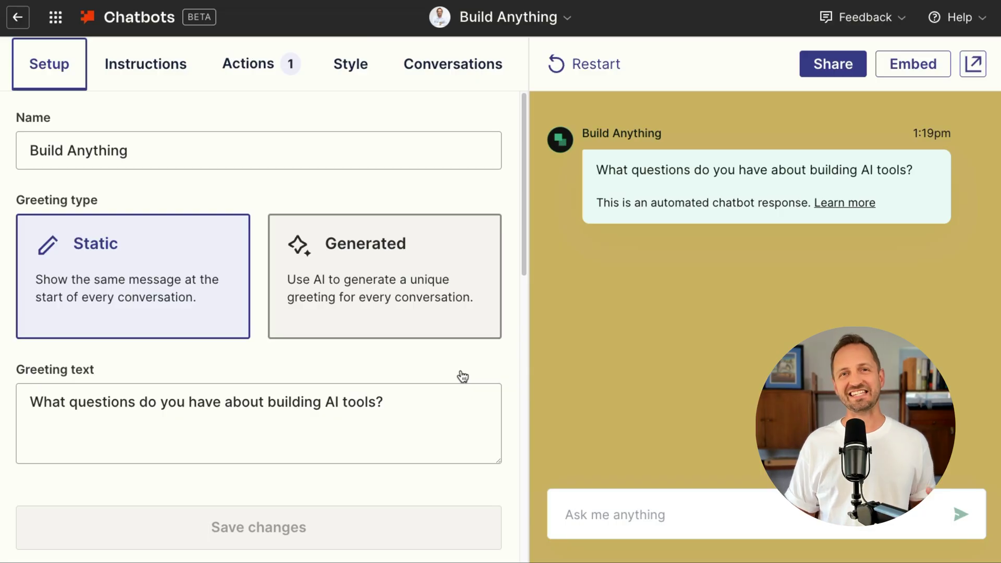
Add a new Run Zap action to the chatbot's actions.
left_click(269, 74)
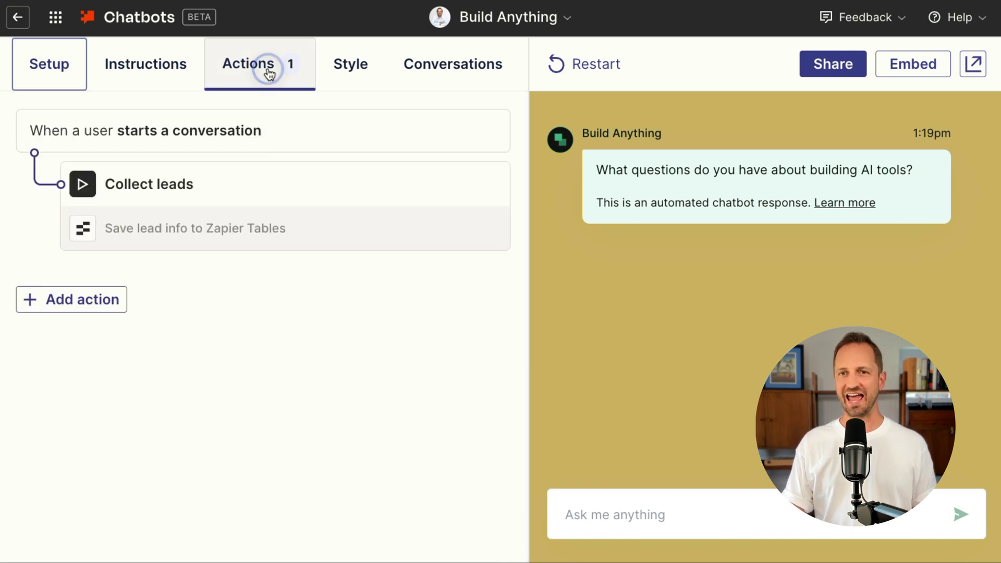
left_click(101, 310)
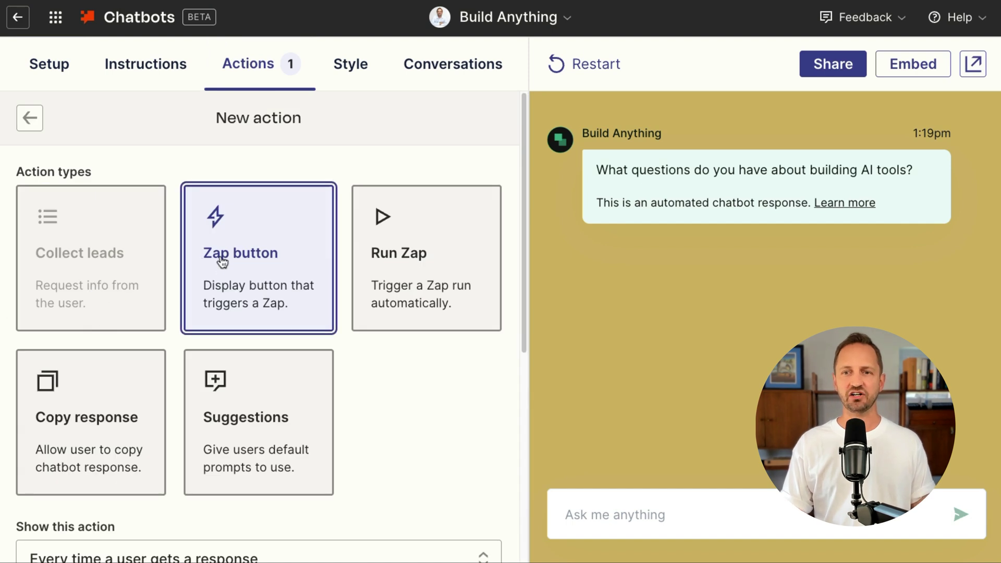
left_click(409, 279)
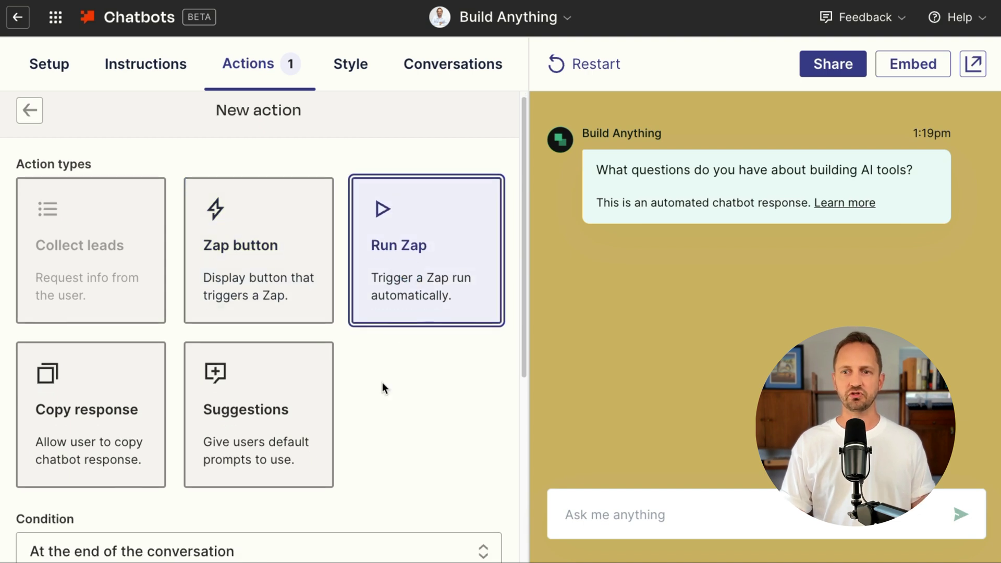
scroll(381, 380, "down", 5)
scroll(375, 373, "down", 1)
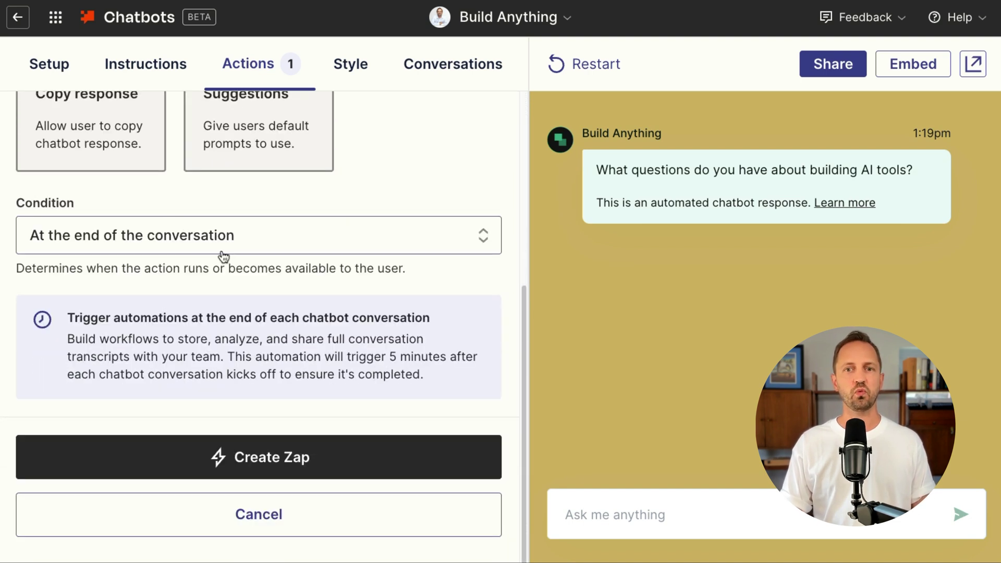
Keep the 'At the end of the conversation' condition and create the Zap.
left_click(289, 240)
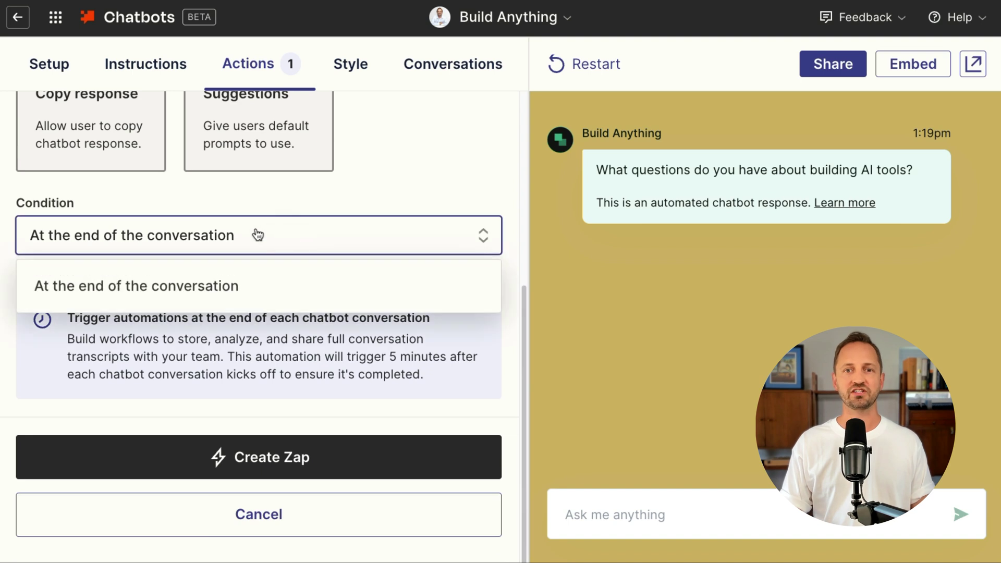
left_click(155, 286)
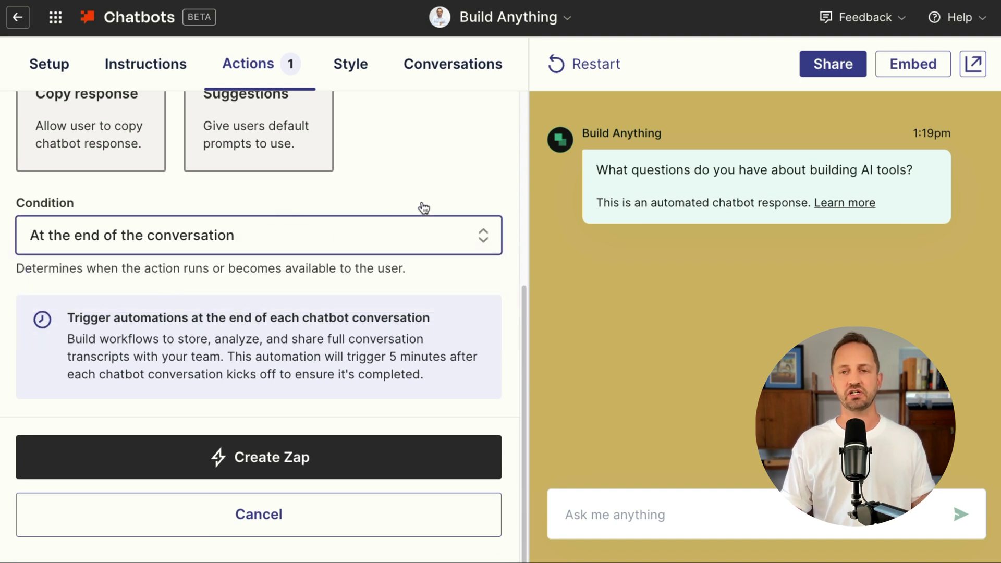
left_click(284, 467)
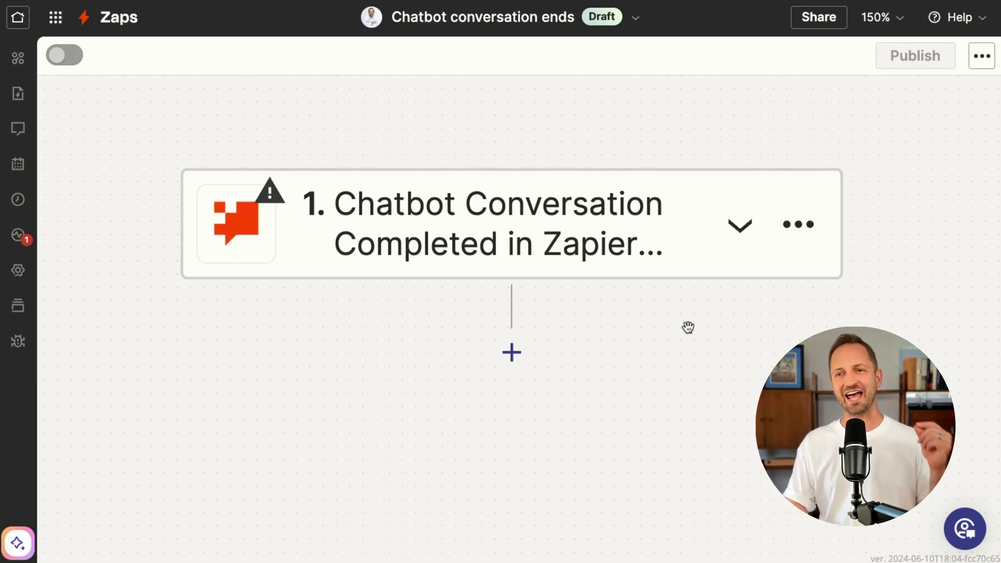
Test the Chatbot Conversation Completed trigger to fetch sample conversation records.
left_click(652, 229)
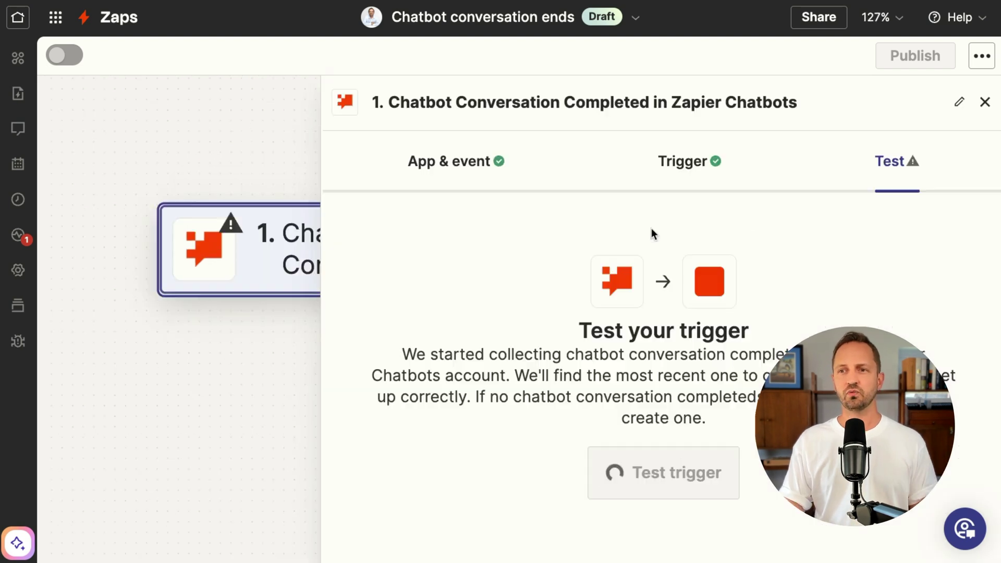
left_click(688, 481)
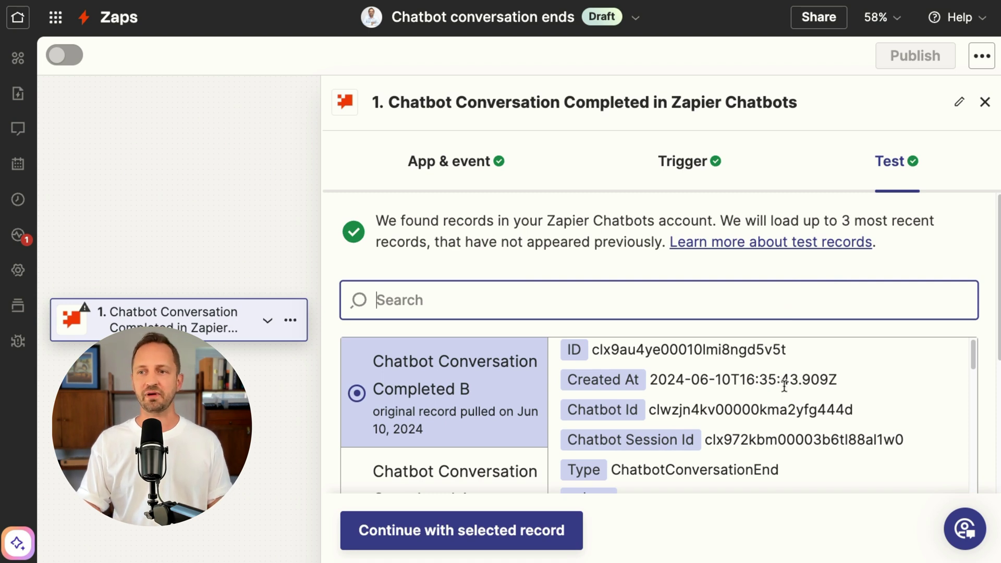
scroll(761, 367, "down", 5)
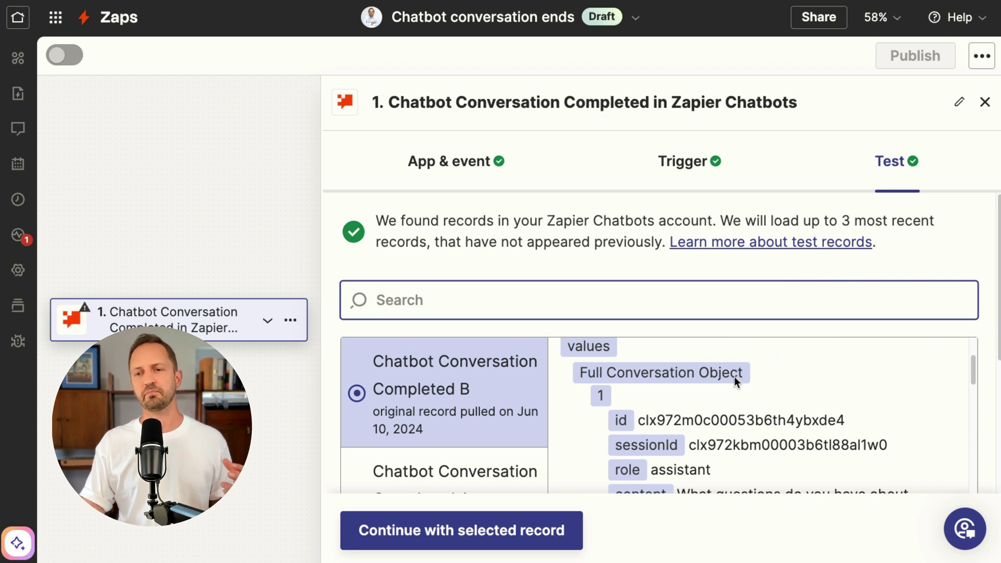
scroll(736, 382, "down", 5)
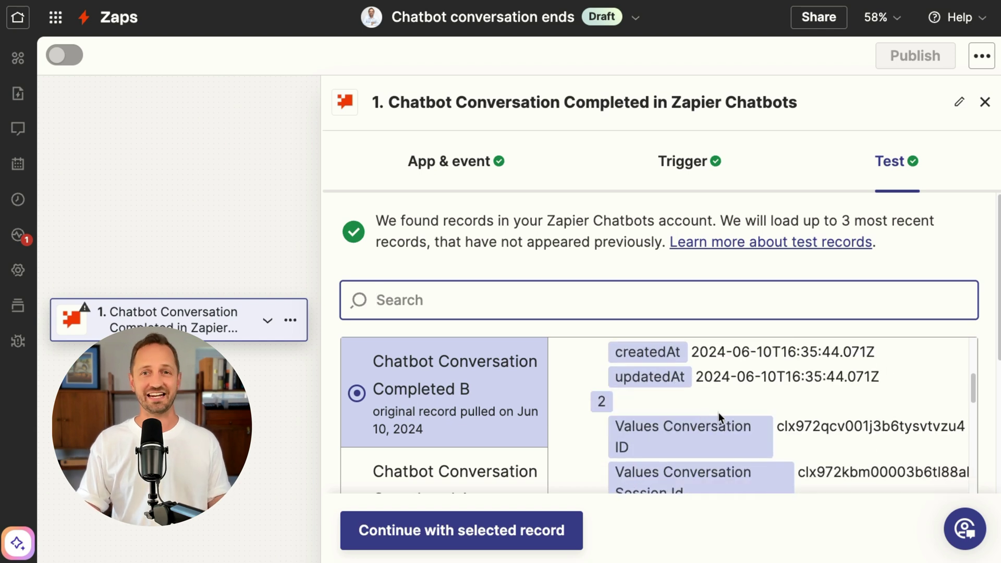
scroll(718, 412, "up", 10)
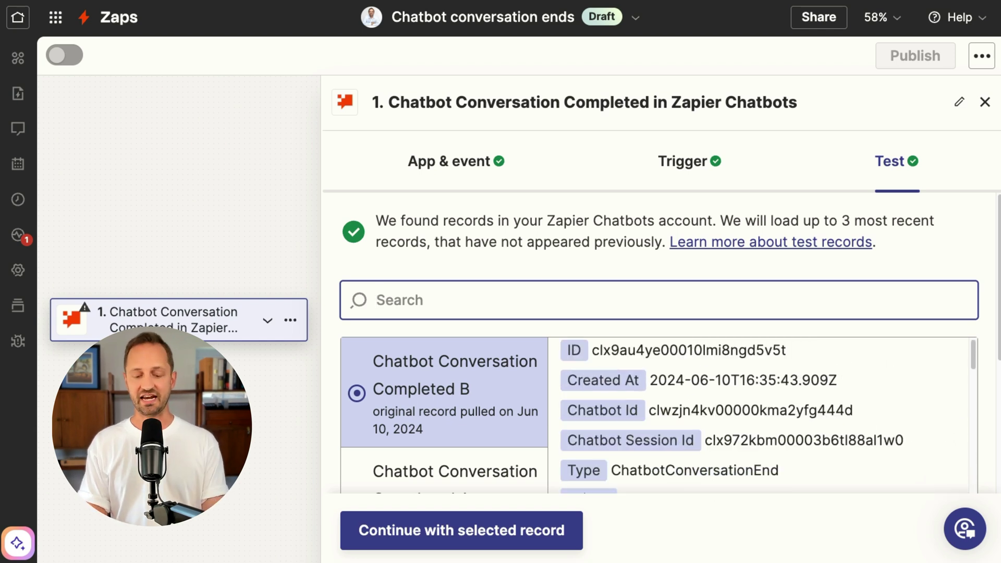
Search the record's fields for 'trans', then continue with the selected sample record.
type("trans")
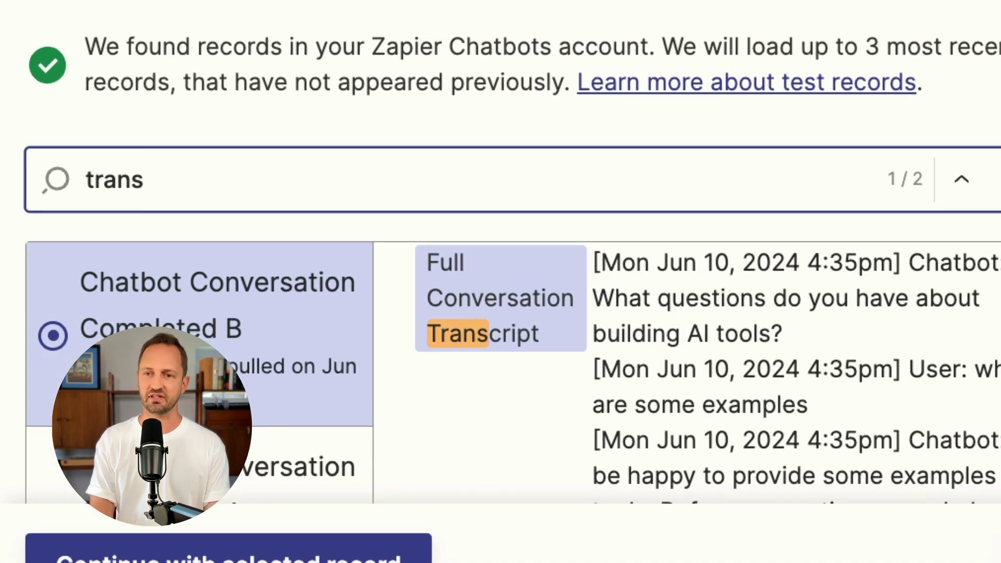
key("BackSpace")
key("BackSpace")
key("BackSpace")
key("BackSpace")
key("BackSpace")
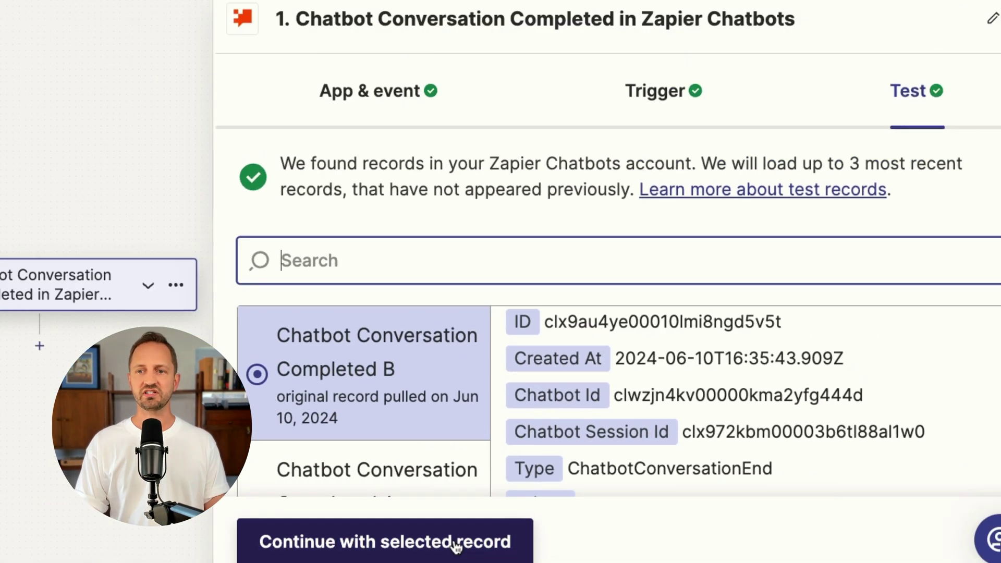
left_click(323, 552)
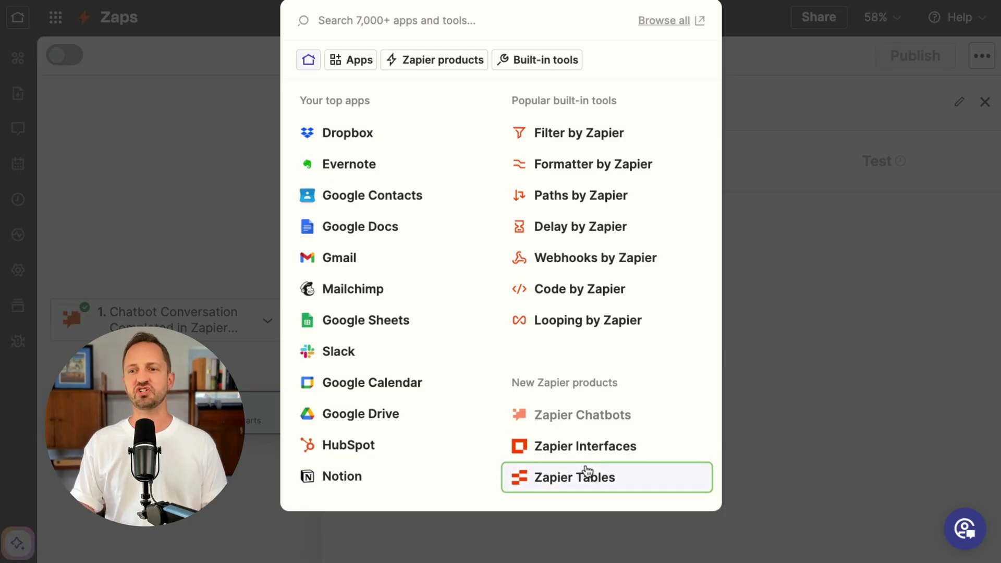
Choose Zapier Tables as step 2's app and browse its list of events.
left_click(590, 482)
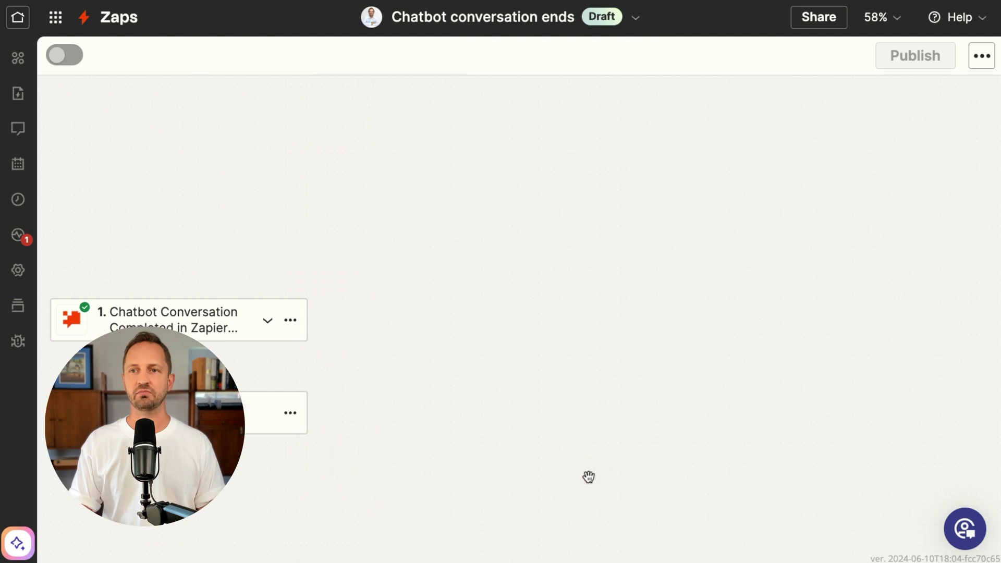
left_click(543, 329)
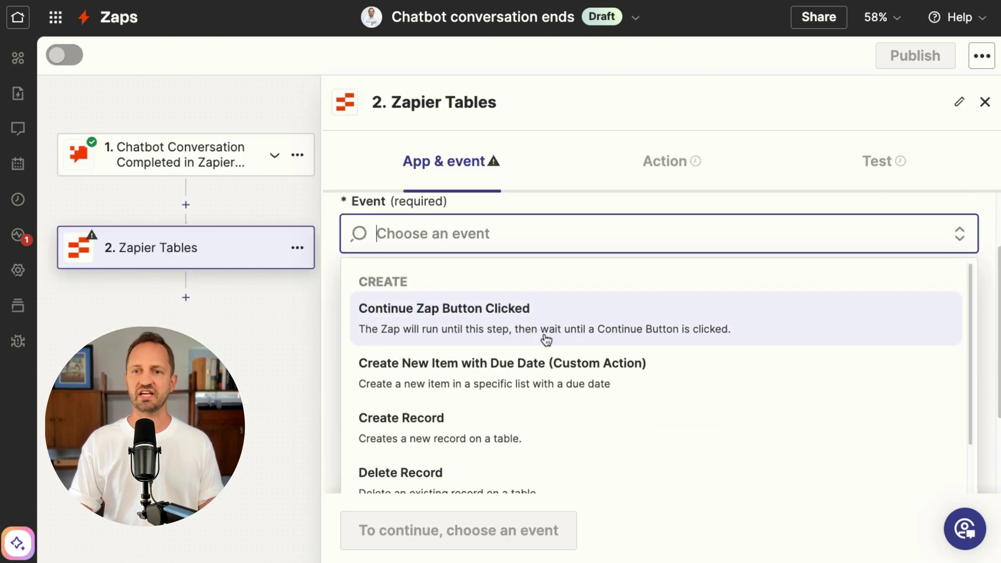
scroll(476, 387, "down", 2)
scroll(473, 387, "down", 1)
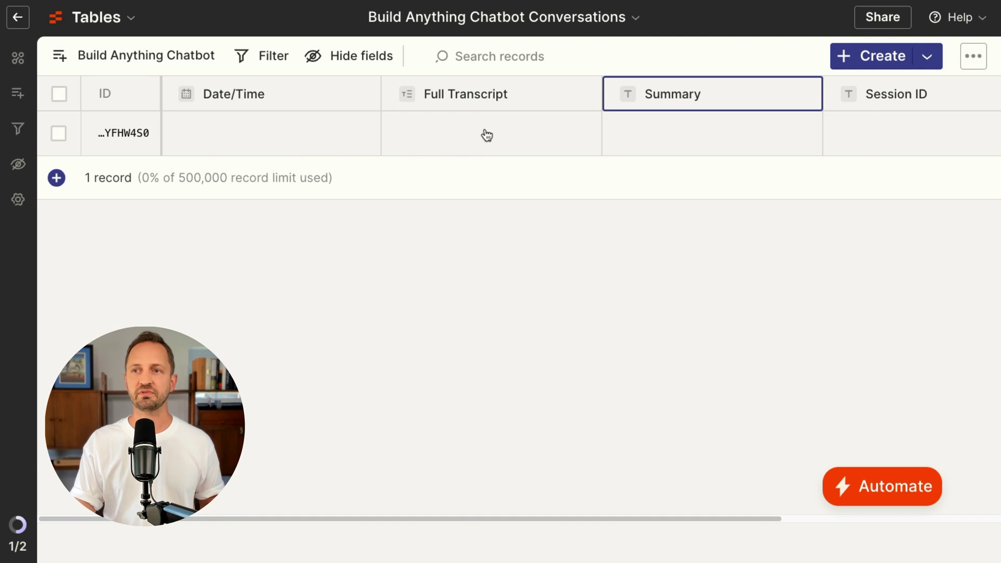
Review the Chatbot Conversations table columns and confirm Create Record as step 2's event.
scroll(720, 101, "right", 3)
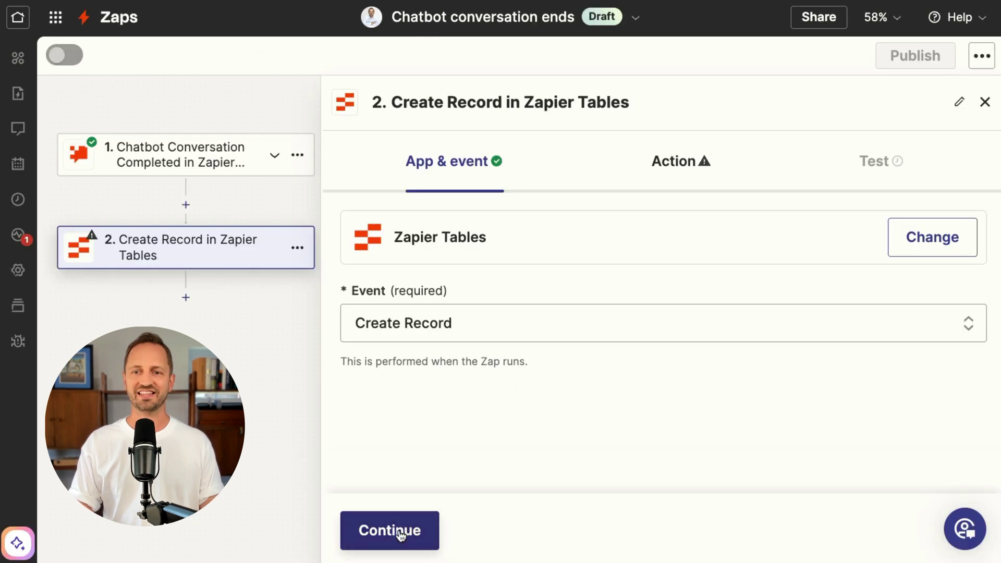
left_click(396, 533)
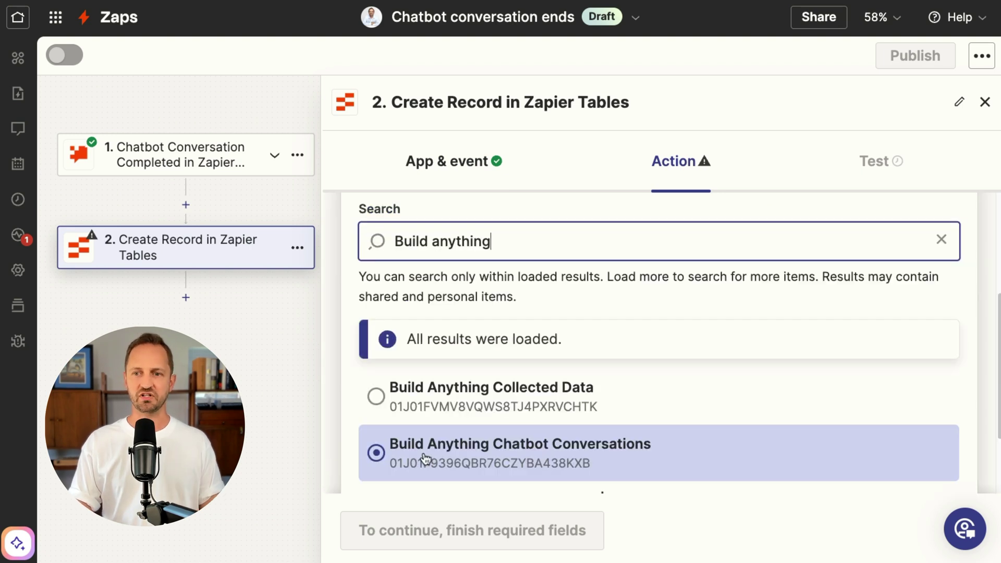
Select the Build Anything Chatbot Conversations table and map Created At into Date/Time.
left_click(425, 458)
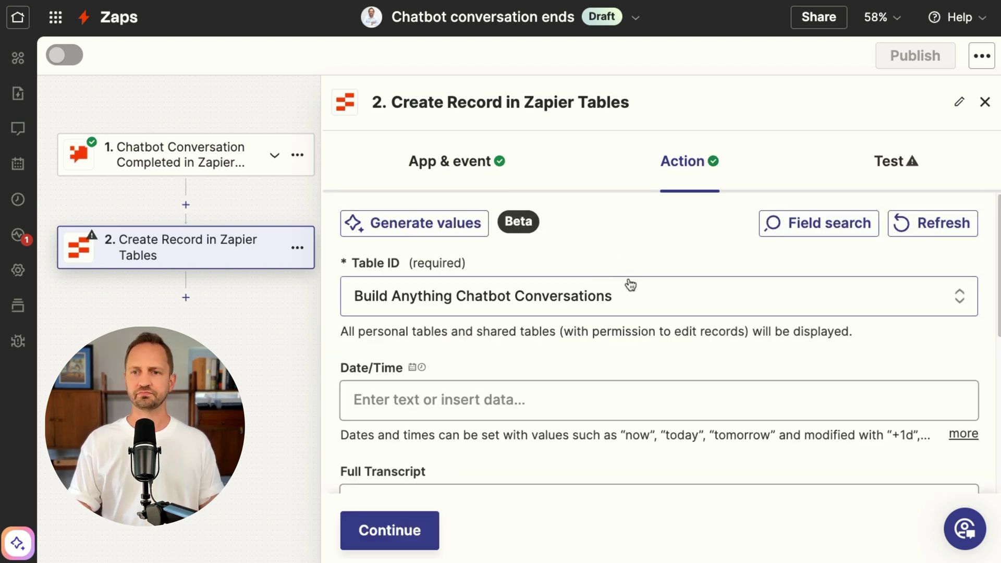
scroll(527, 322, "down", 1)
scroll(522, 314, "down", 1)
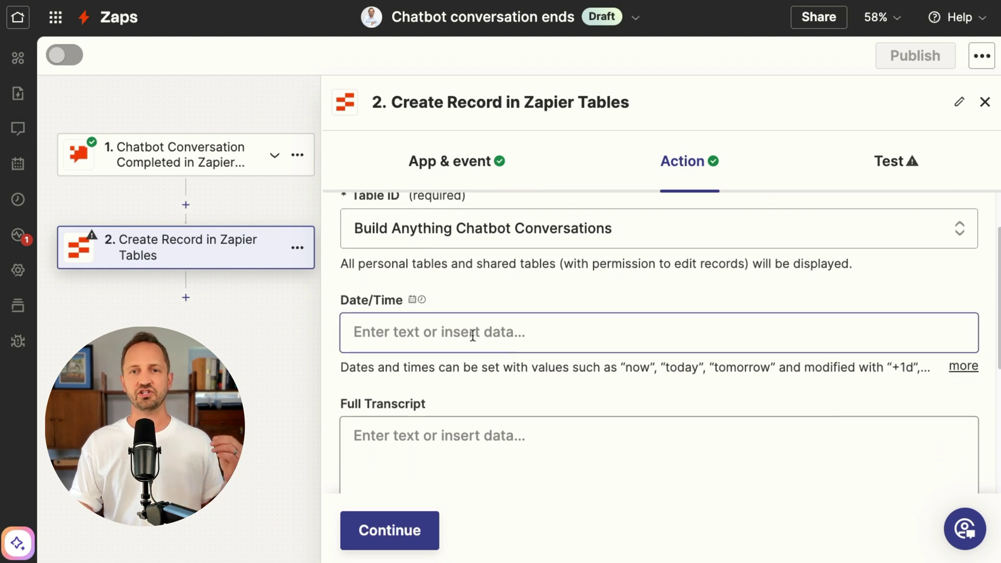
scroll(470, 336, "down", 3)
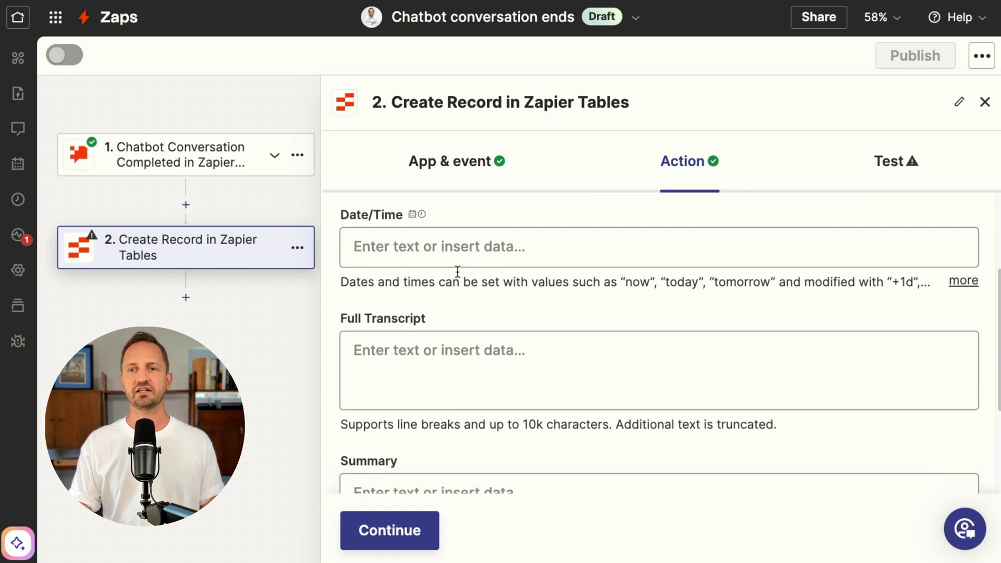
left_click(399, 246)
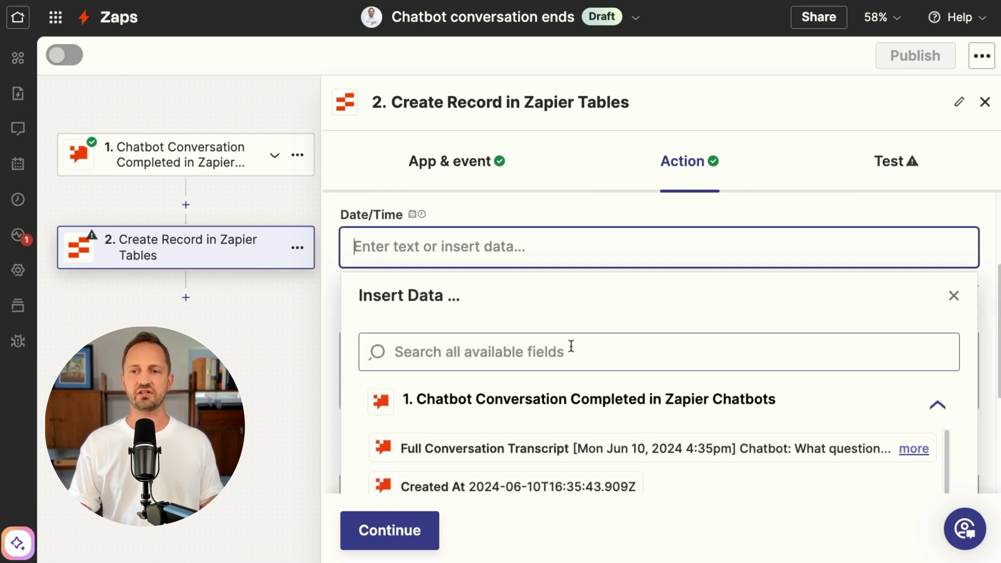
scroll(561, 372, "down", 2)
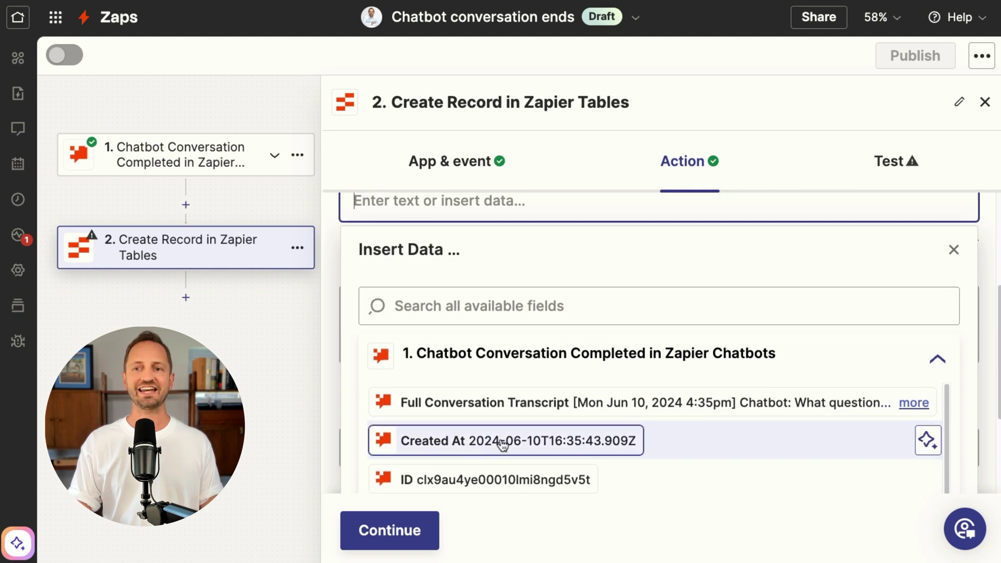
left_click(561, 445)
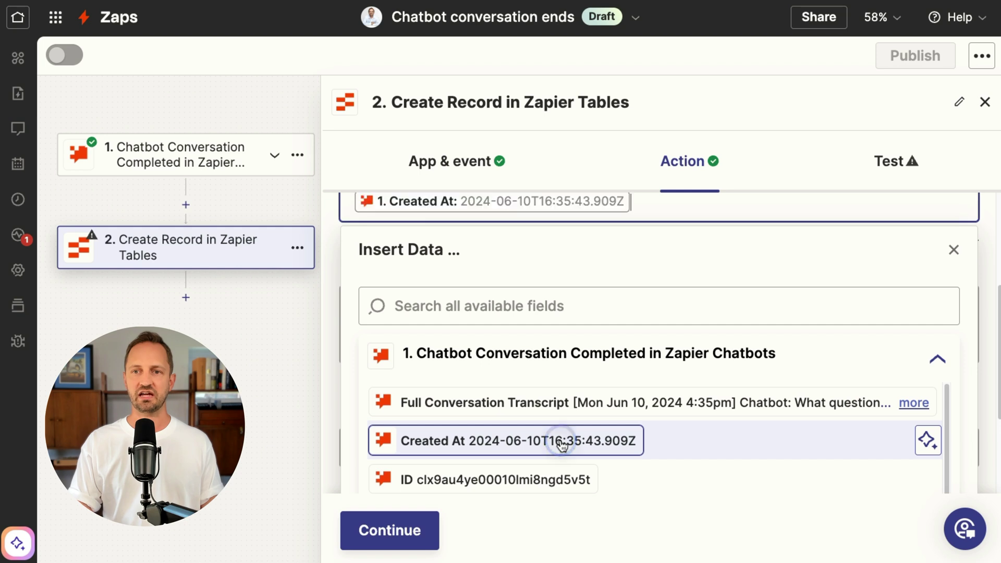
scroll(654, 312, "up", 2)
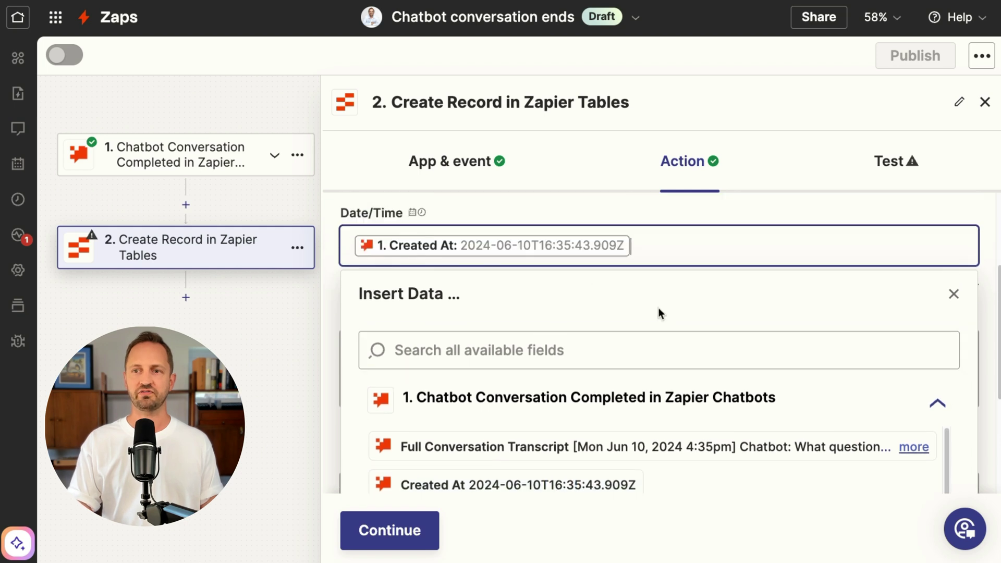
left_click(606, 205)
Map the Full Conversation Transcript into the Full Transcript field and continue.
scroll(422, 292, "down", 2)
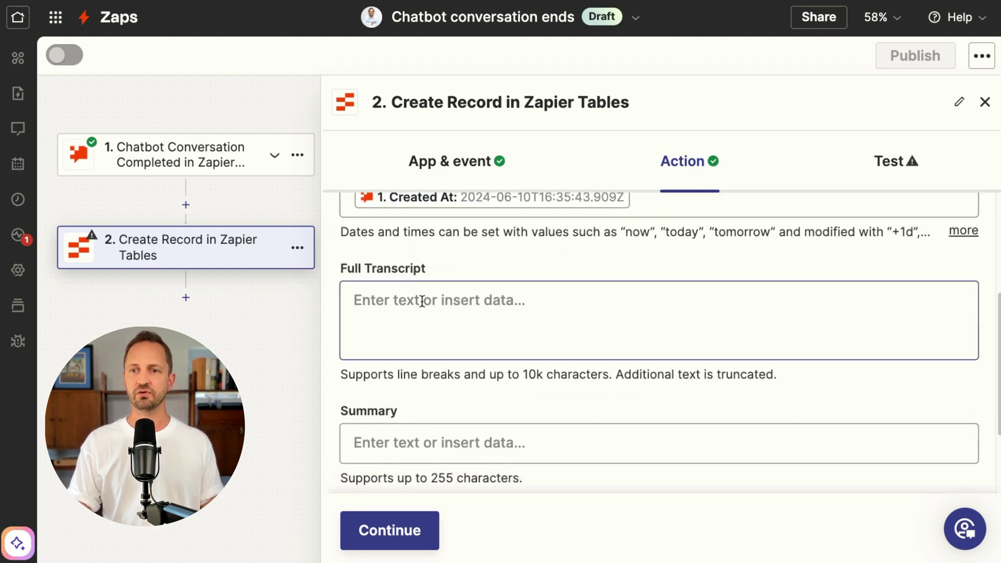
left_click(397, 256)
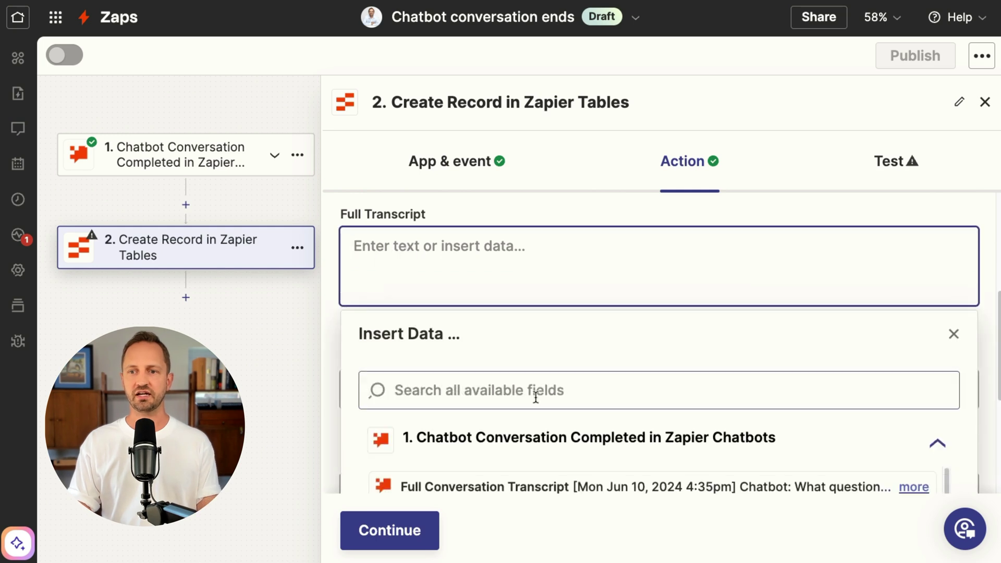
type("trans")
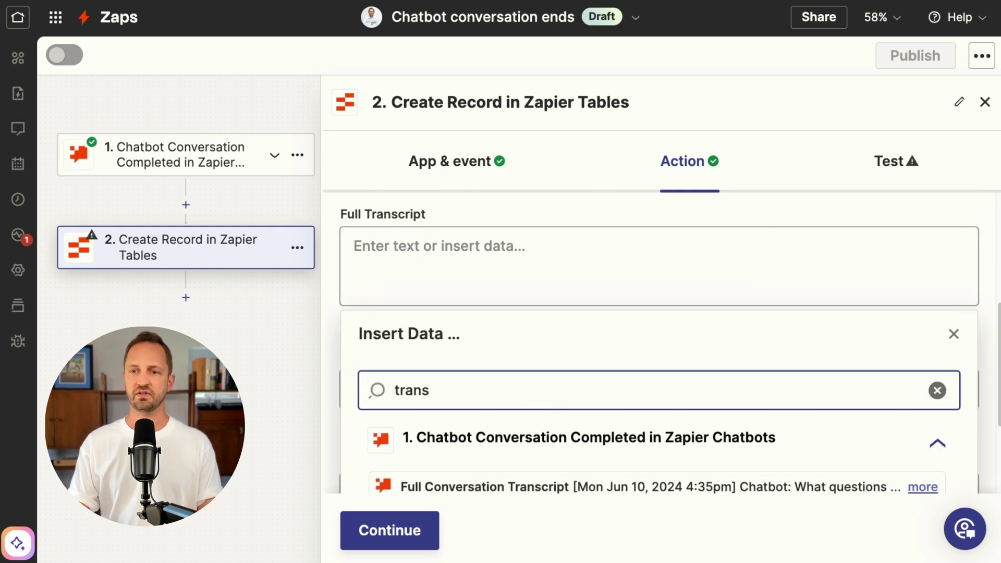
scroll(597, 432, "down", 3)
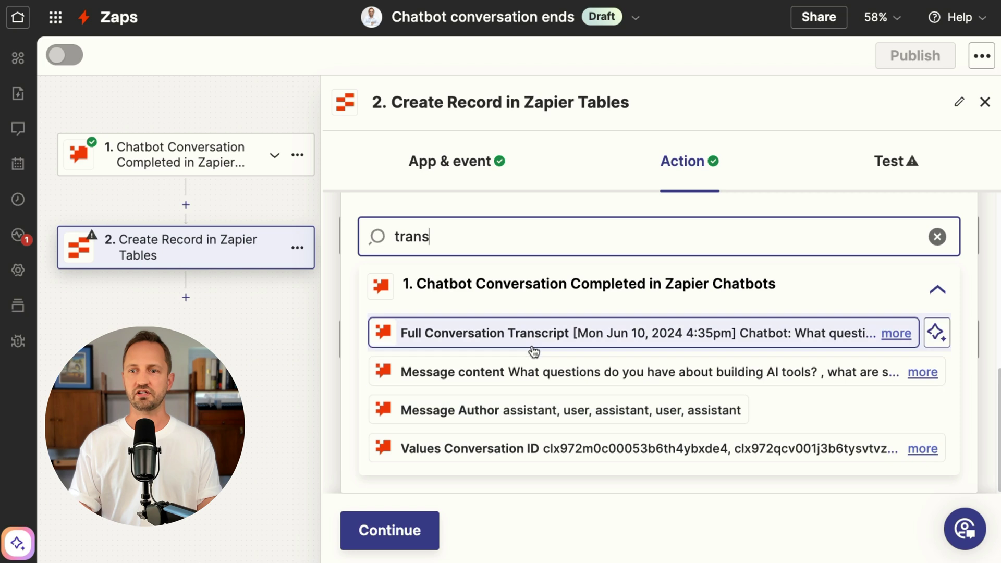
left_click(529, 342)
scroll(721, 408, "down", 3)
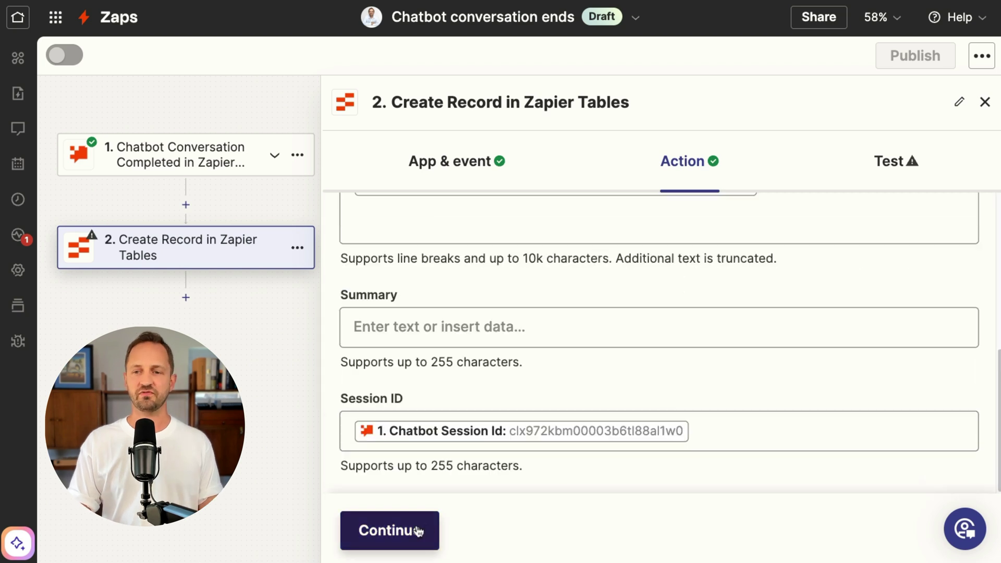
left_click(432, 537)
Send a test record, check its transcript in the table, and return to the Zap.
scroll(659, 365, "down", 3)
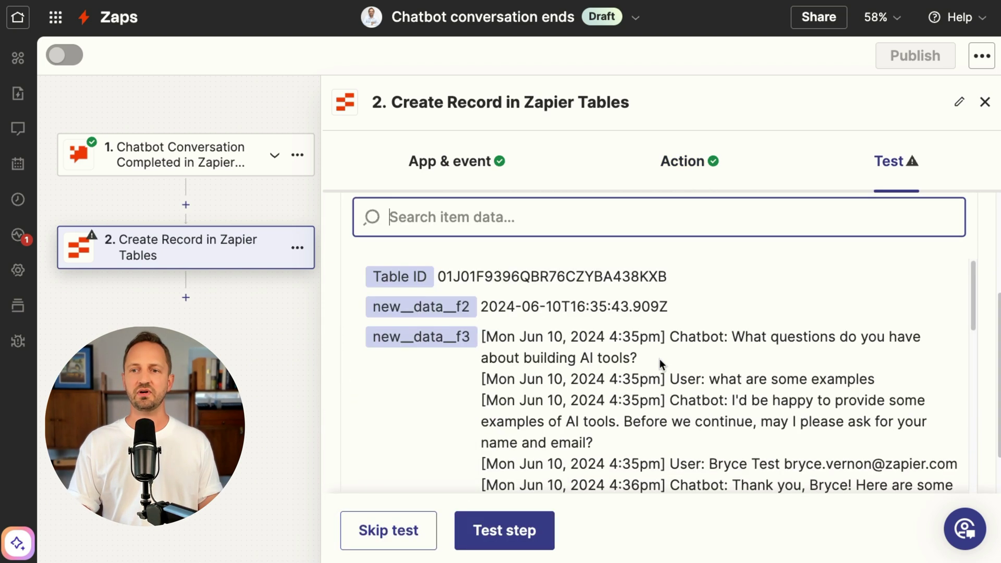
left_click(516, 538)
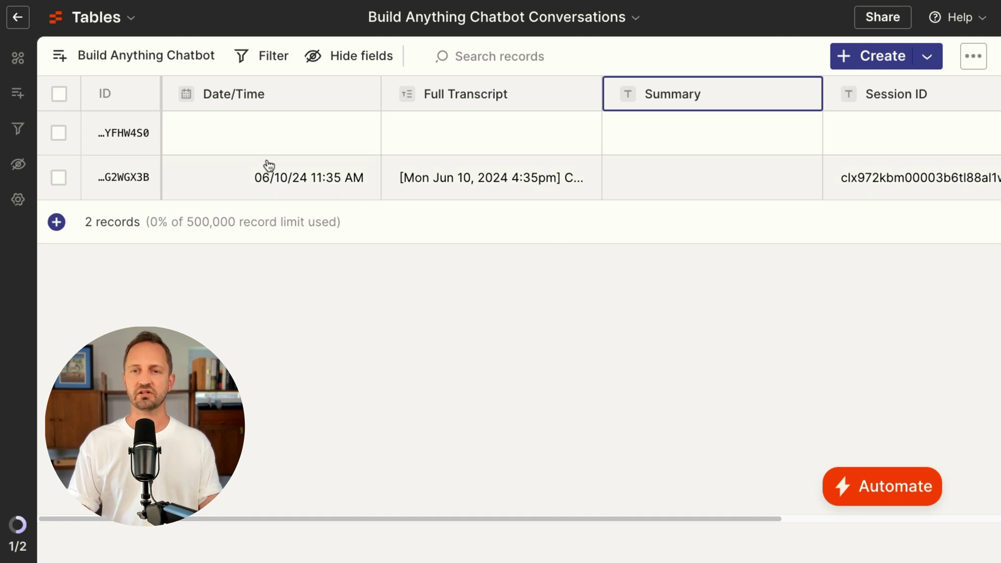
scroll(304, 177, "right", 2)
left_click(440, 179)
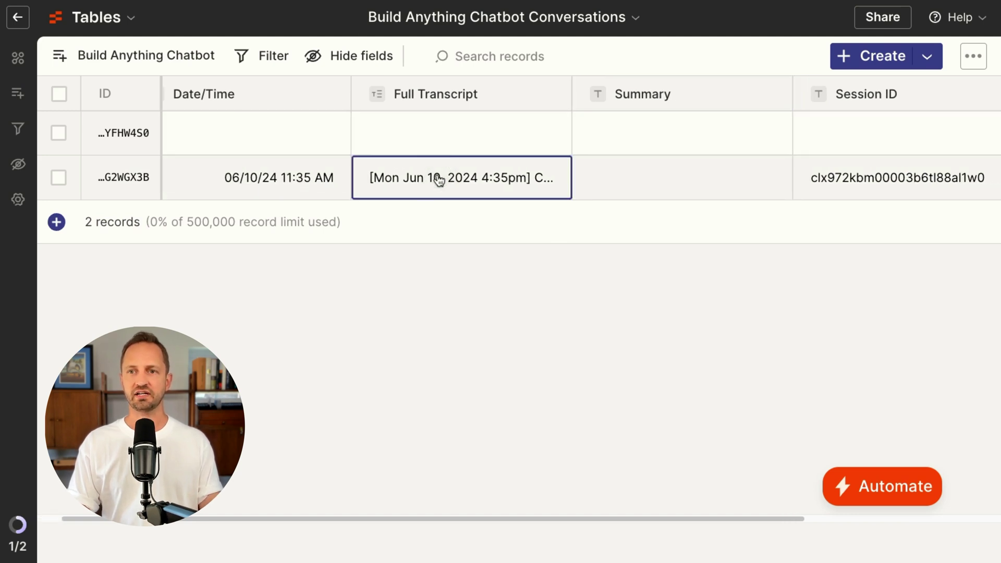
left_click(440, 180)
scroll(550, 225, "down", 6)
left_click(552, 485)
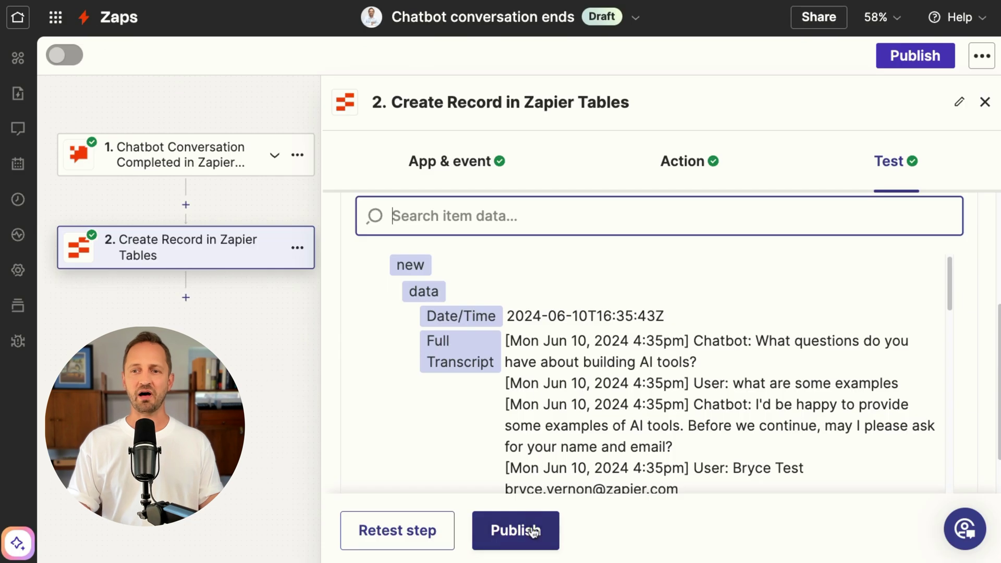
left_click(532, 530)
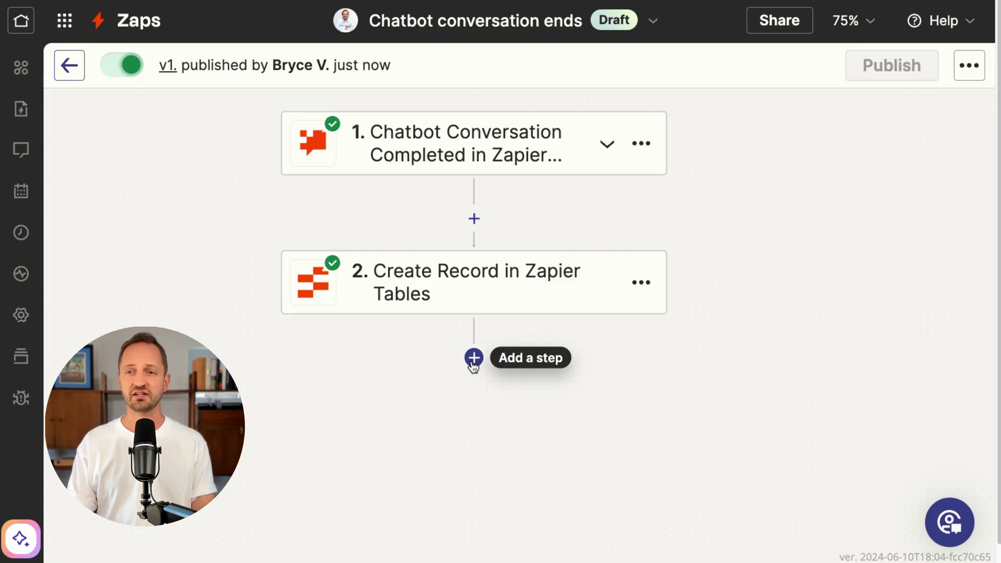
Add a Slack step 3 using the Send Channel Message event.
left_click(473, 358)
type("Slack")
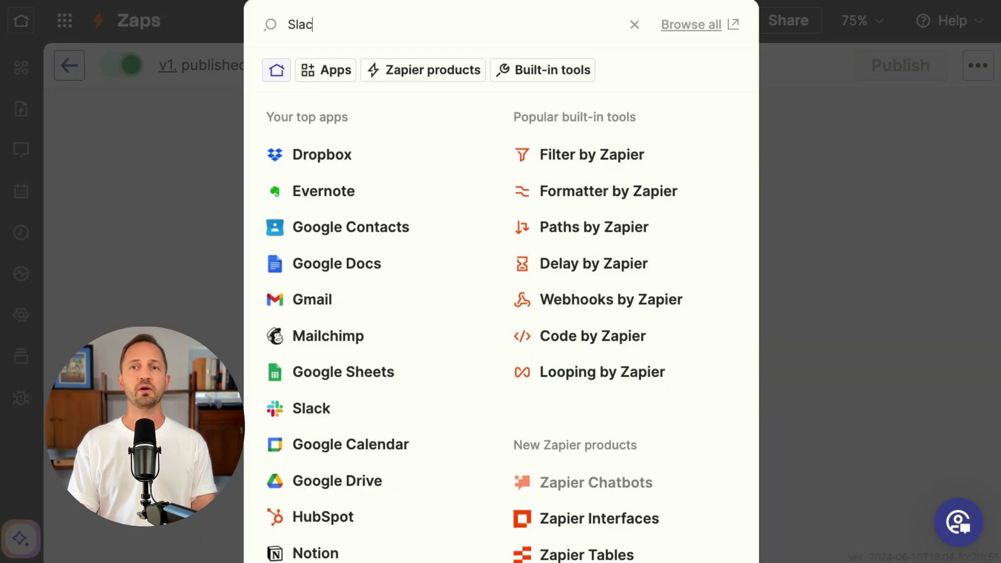
left_click(315, 150)
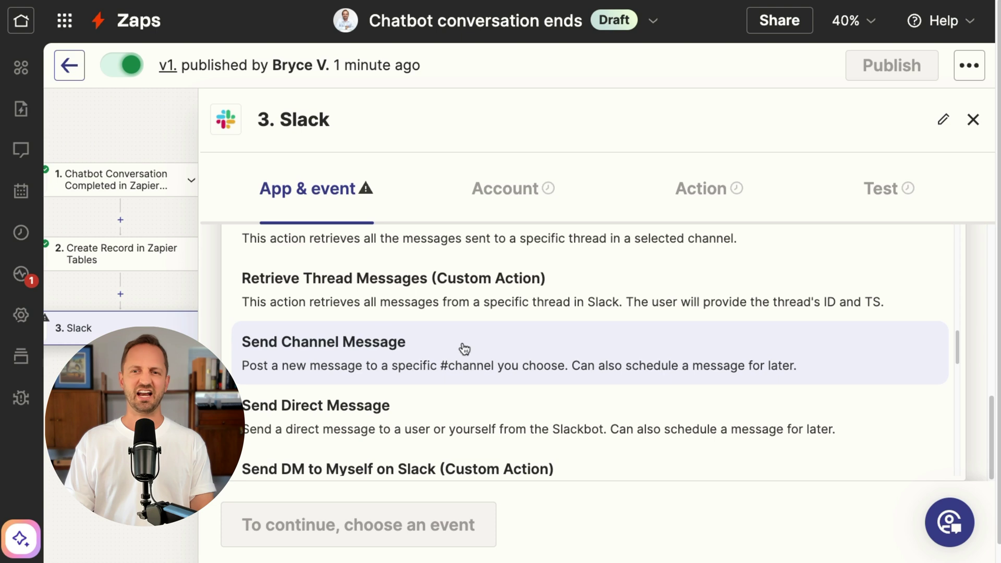
left_click(377, 354)
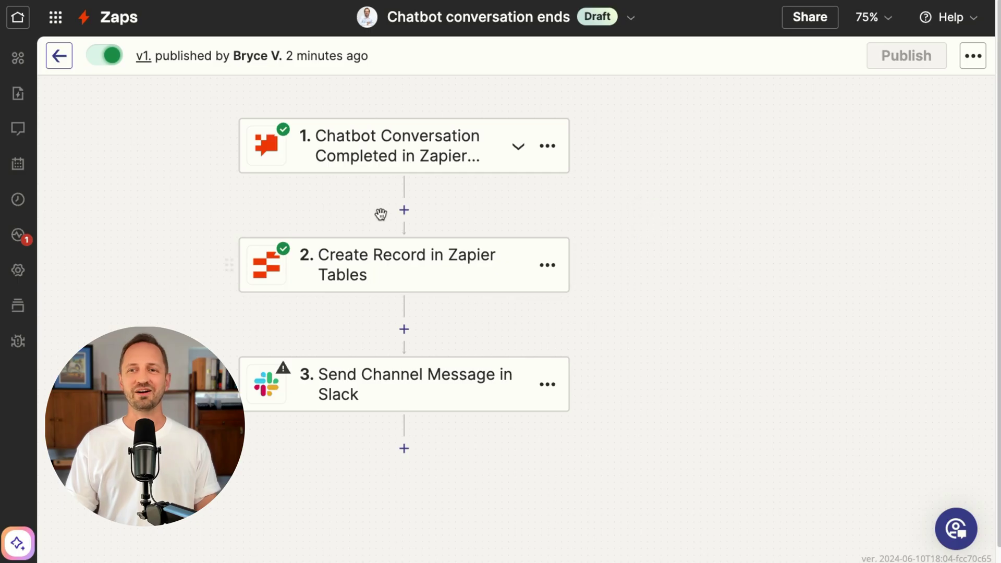
Insert a ChatGPT Summarize Text step between the trigger and the Tables record step.
left_click(404, 210)
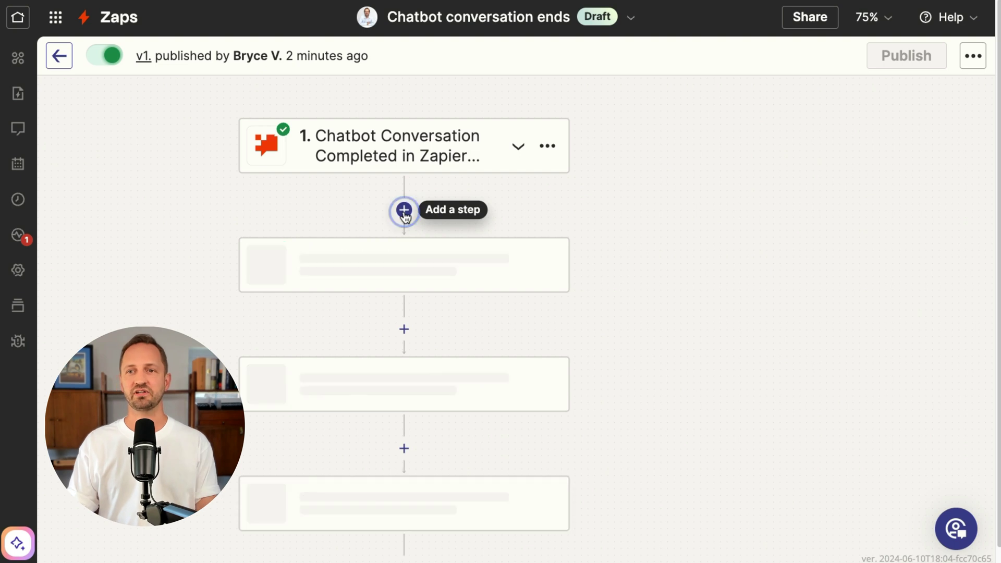
left_click(415, 20)
type("Chatgpt")
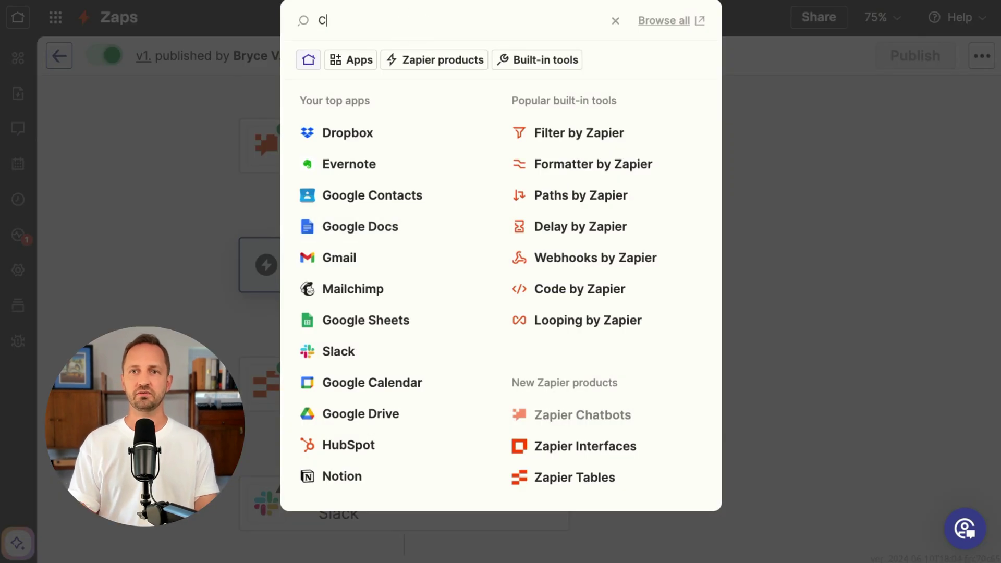
left_click(366, 79)
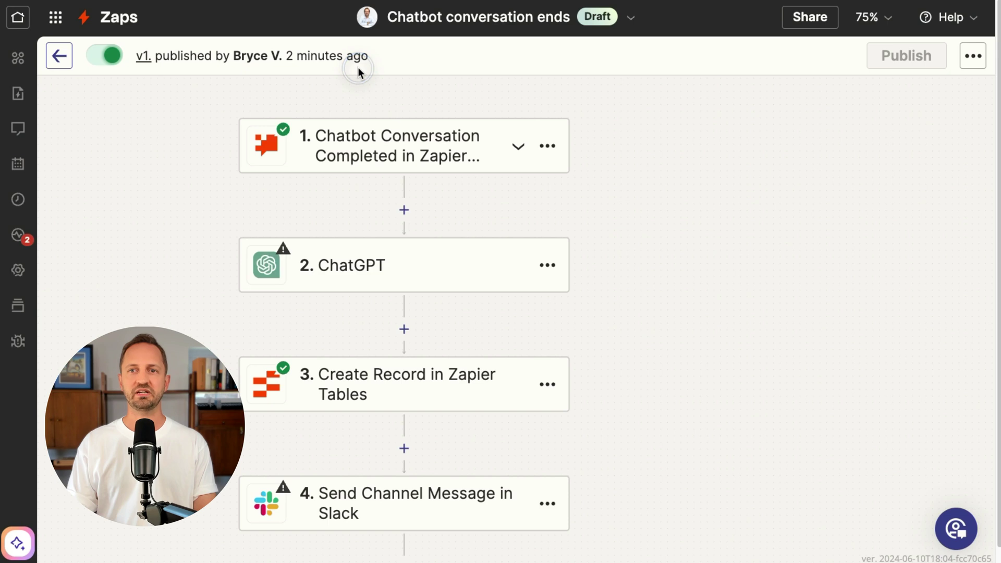
type("sum")
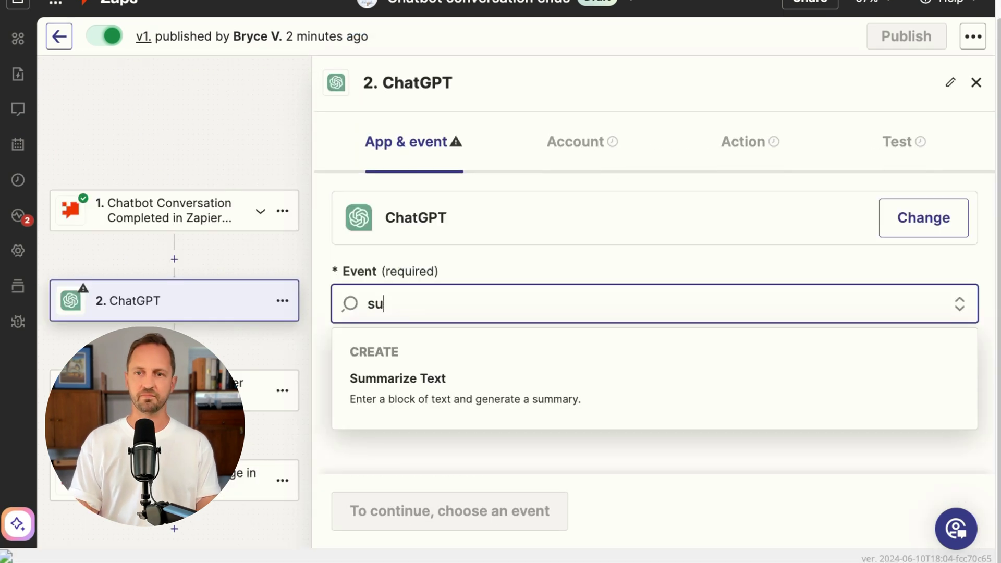
left_click(473, 395)
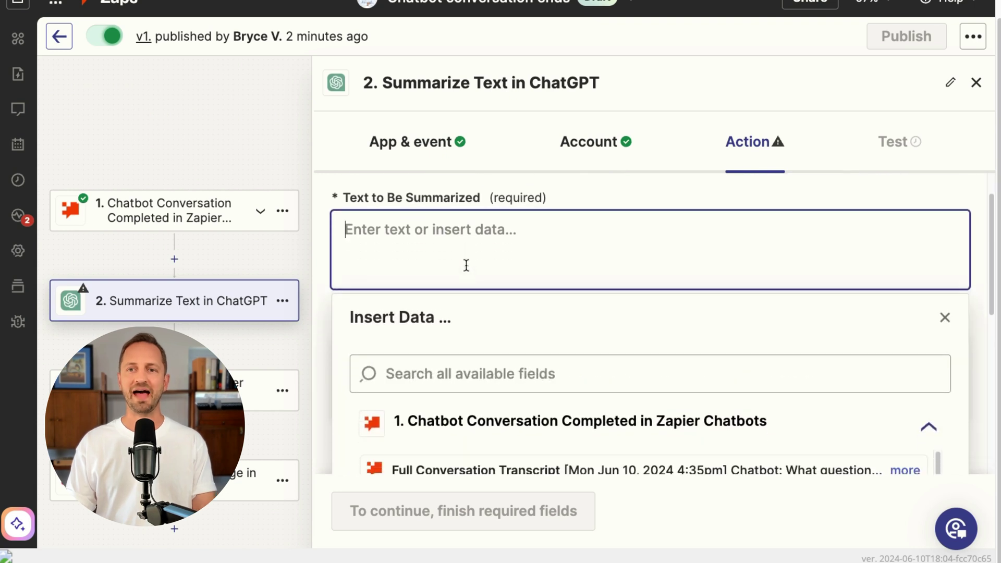
Use Full Conversation Transcript as the text to summarize and test the ChatGPT step.
left_click(515, 464)
scroll(651, 368, "down", 5)
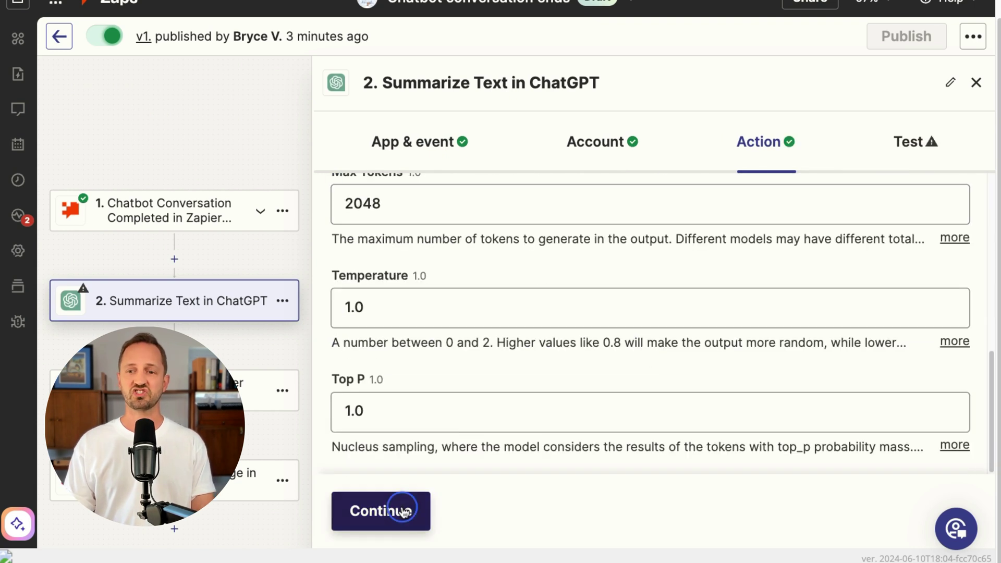
left_click(382, 511)
left_click(469, 508)
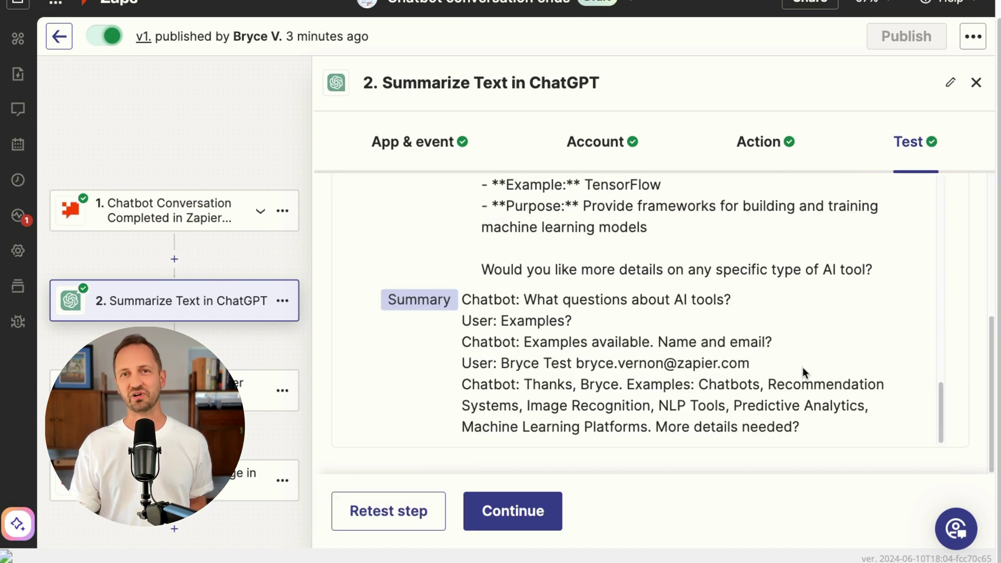
left_click(538, 495)
Map the ChatGPT Summary into the record's Summary field and continue to testing.
left_click(424, 306)
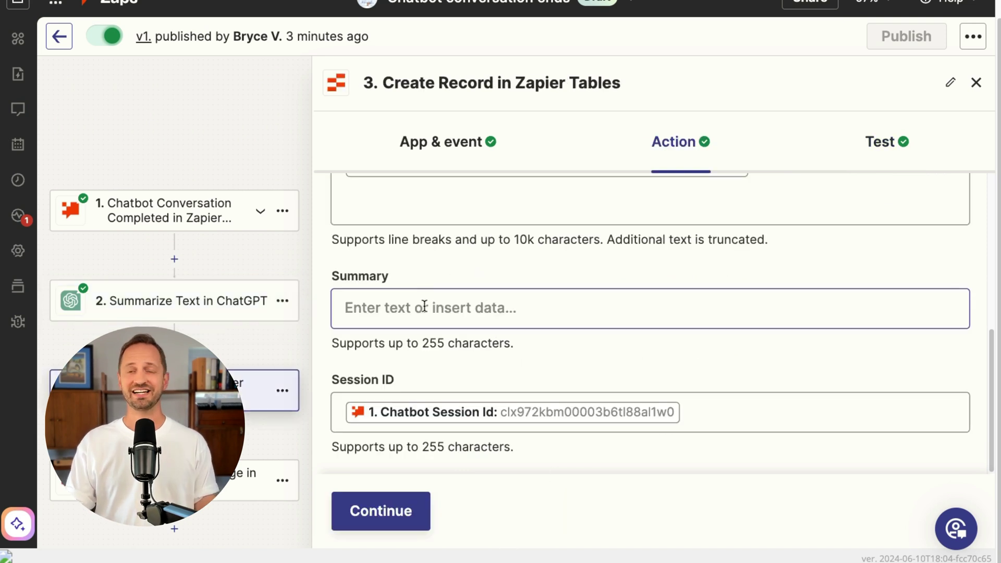
scroll(469, 284, "down", 2)
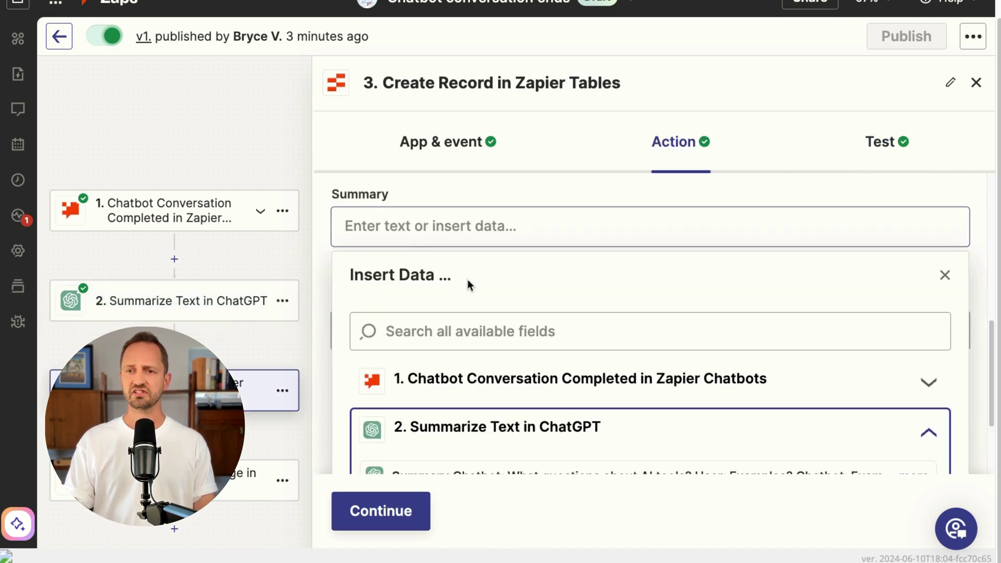
scroll(532, 308, "down", 2)
left_click(381, 511)
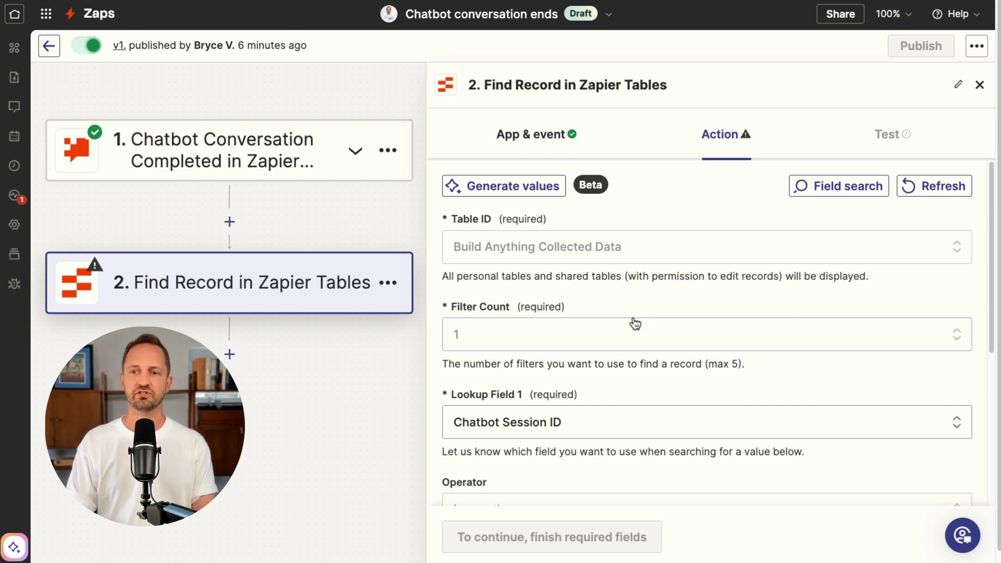
Set the Find Record lookup value to the trigger's Chatbot Session Id and test it.
scroll(633, 323, "down", 1)
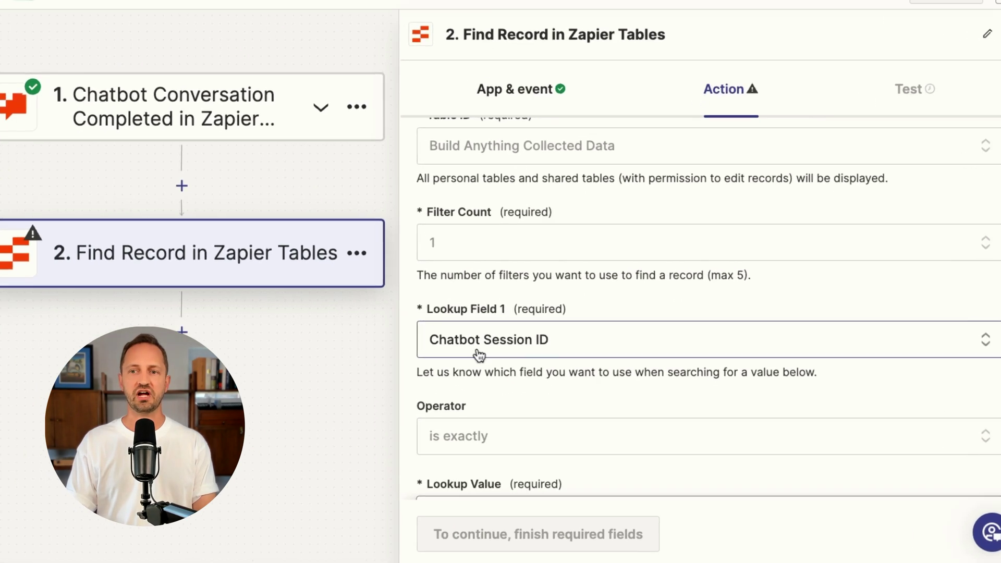
scroll(639, 389, "down", 1)
scroll(601, 241, "down", 4)
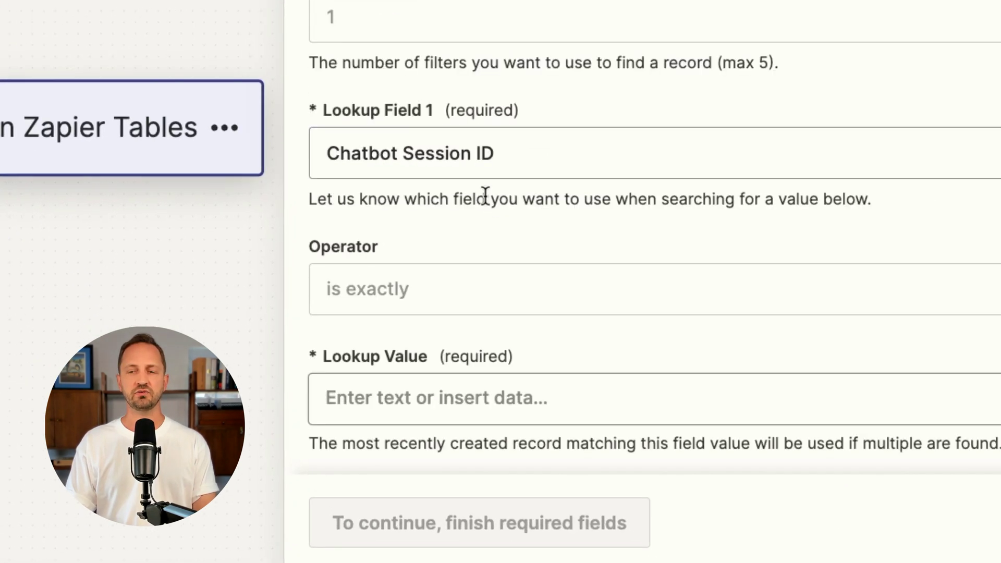
left_click(371, 272)
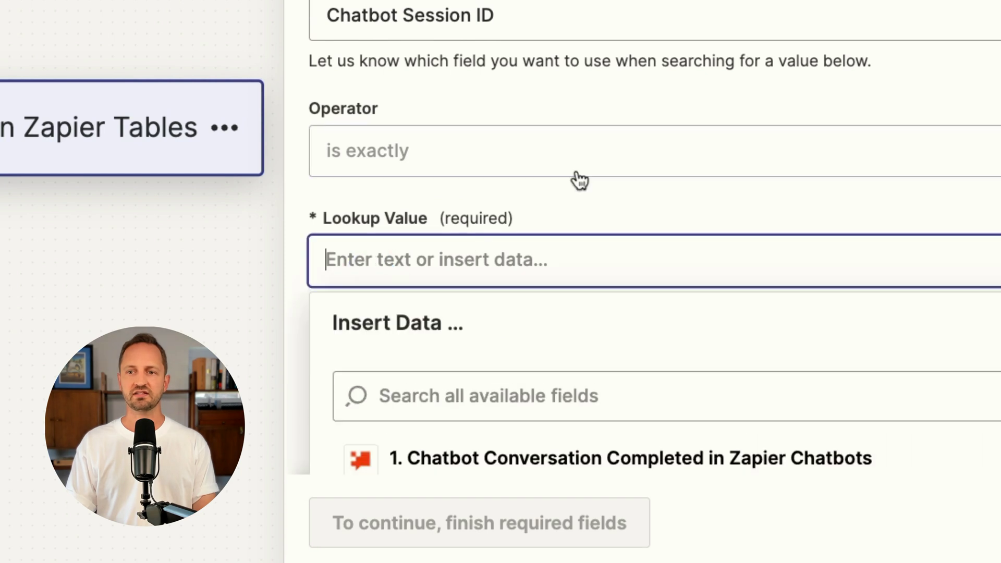
scroll(577, 172, "down", 4)
left_click(505, 228)
type("session ID")
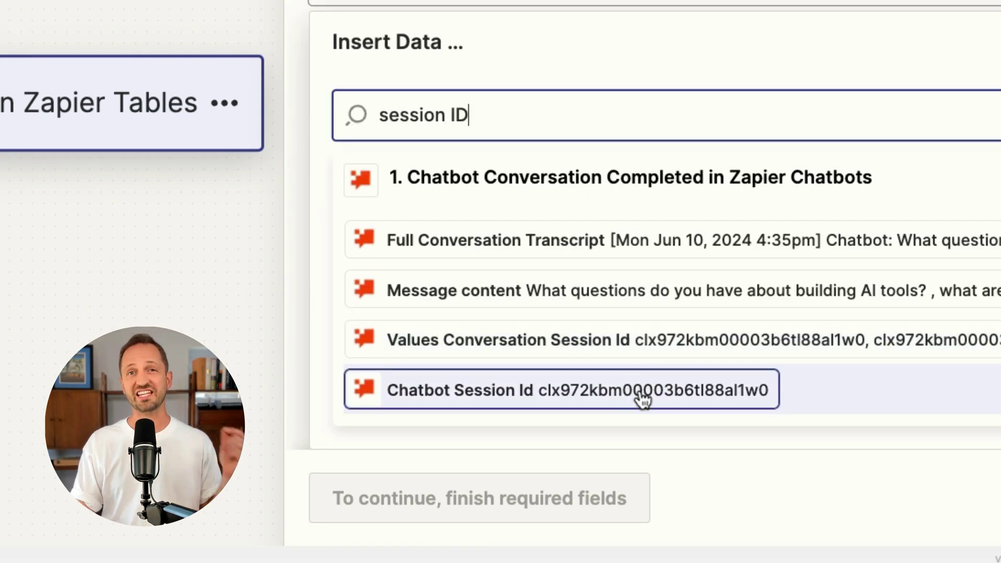
left_click(642, 401)
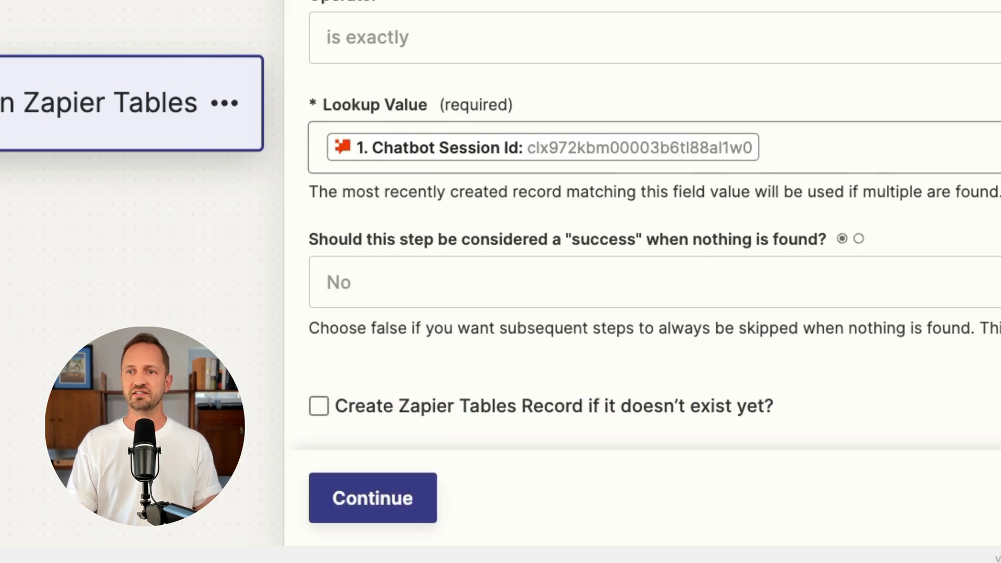
left_click(418, 508)
left_click(472, 493)
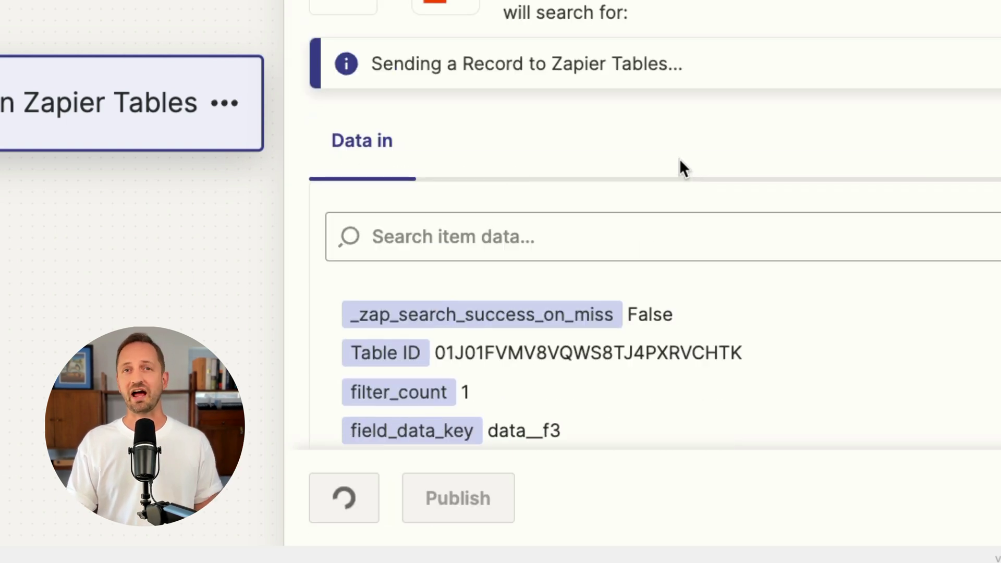